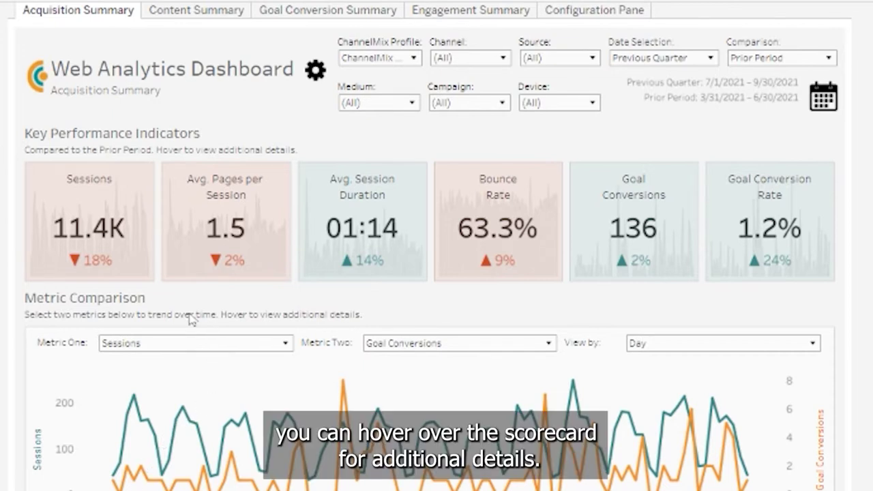
Break the Performance Metrics Table down by Channel and sort it by Goal Conversion Rate.
{"action": "mouse_move", "coordinate": [128, 271]}
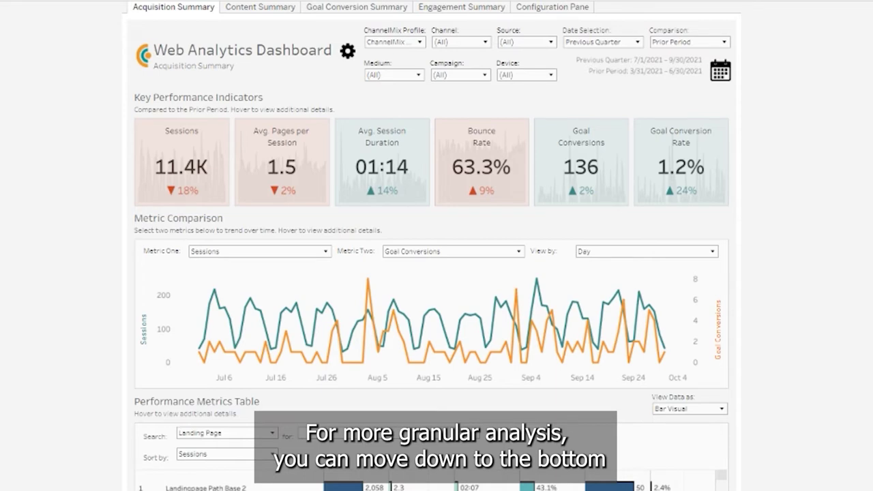
{"action": "scroll", "coordinate": [53, 423], "scroll_direction": "down", "scroll_amount": 5}
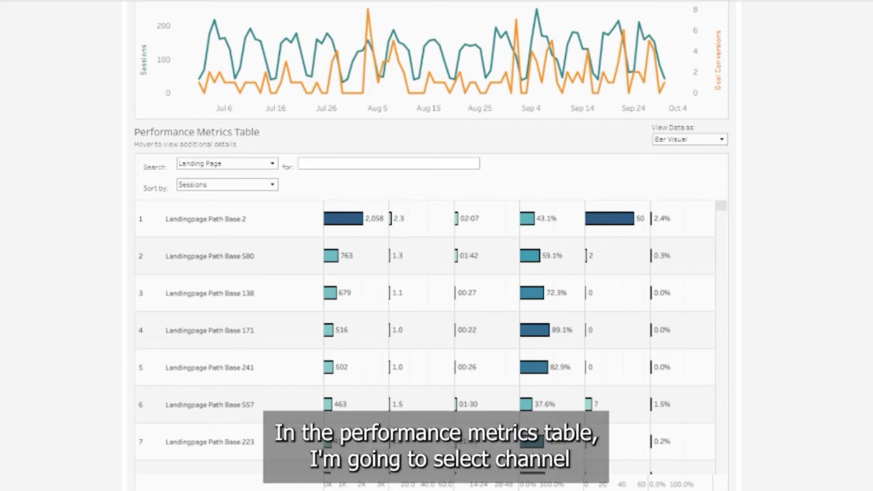
{"action": "left_click", "coordinate": [210, 165]}
{"action": "left_click", "coordinate": [210, 177]}
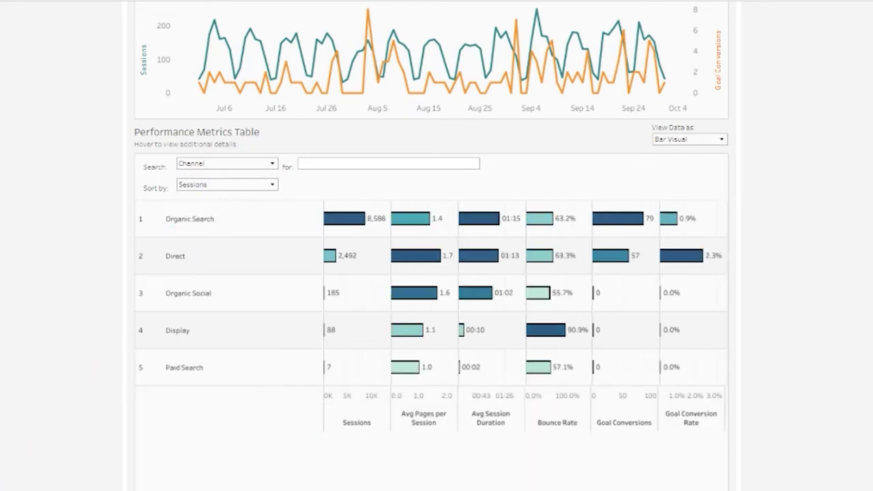
{"action": "left_click", "coordinate": [237, 189]}
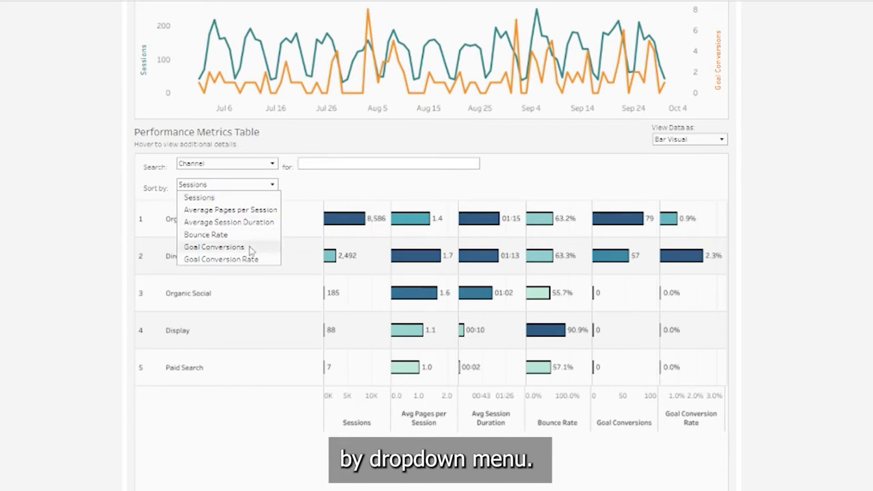
{"action": "left_click", "coordinate": [249, 258]}
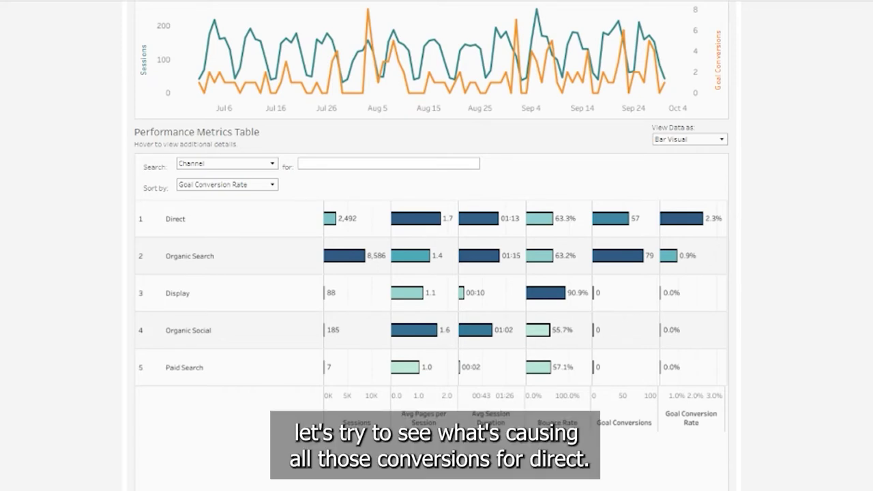
Filter the dashboard's Channel filter to Direct only.
{"action": "scroll", "coordinate": [431, 245], "scroll_direction": "up", "scroll_amount": 5}
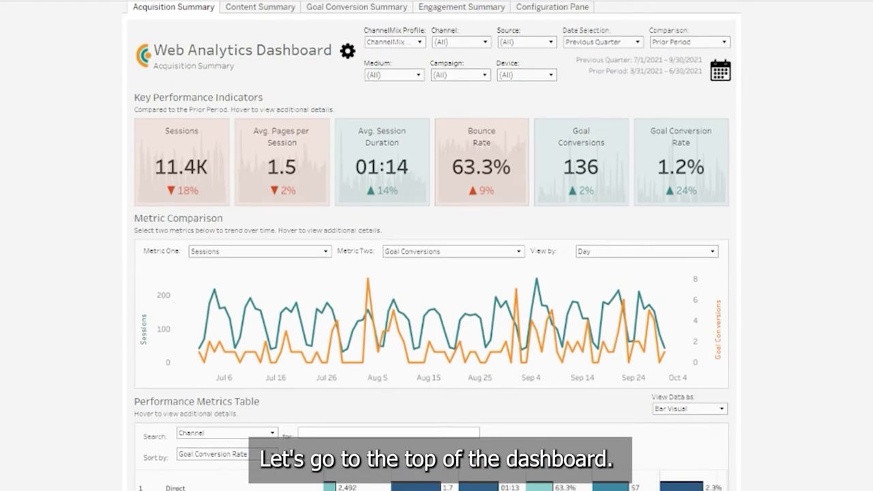
{"action": "left_click", "coordinate": [478, 49]}
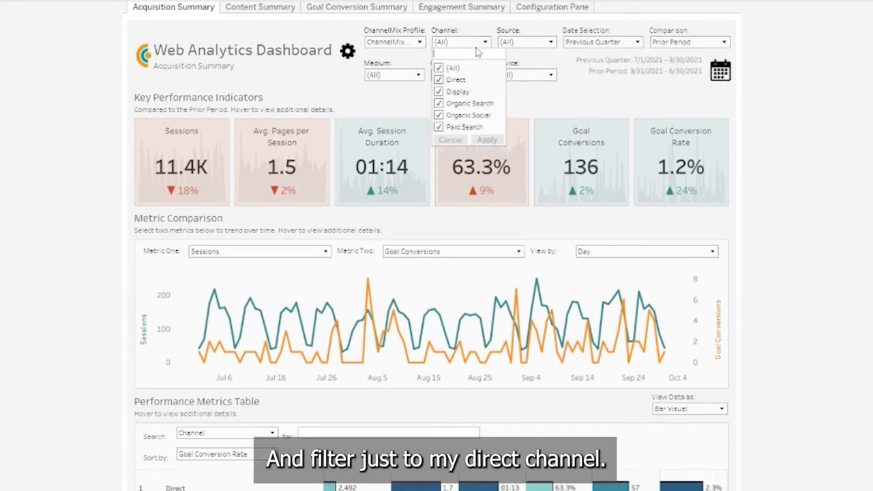
{"action": "left_click", "coordinate": [440, 68]}
{"action": "left_click", "coordinate": [439, 79]}
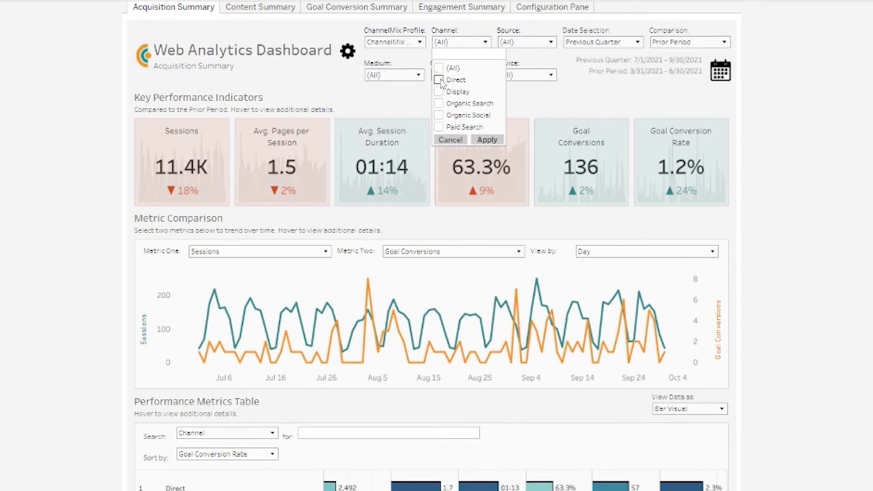
{"action": "left_click", "coordinate": [486, 139]}
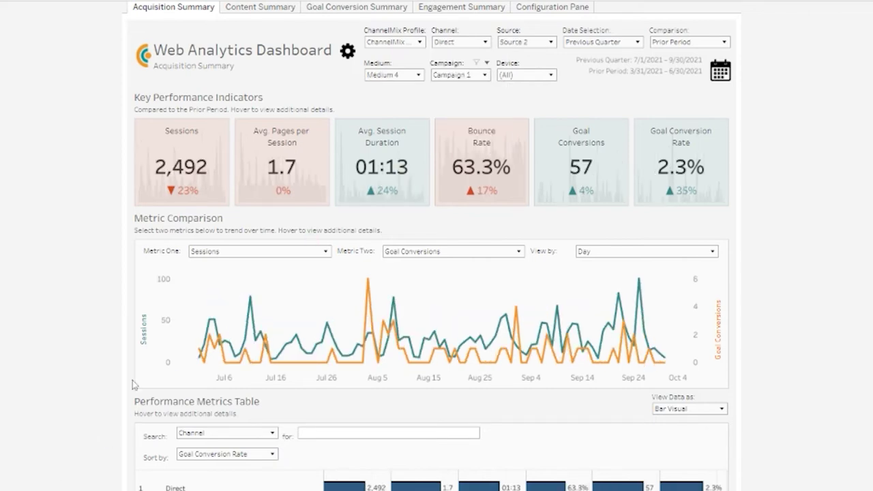
Break the Performance Metrics Table down by Landing Page, sorted by Goal Conversions.
{"action": "scroll", "coordinate": [150, 298], "scroll_direction": "down", "scroll_amount": 5}
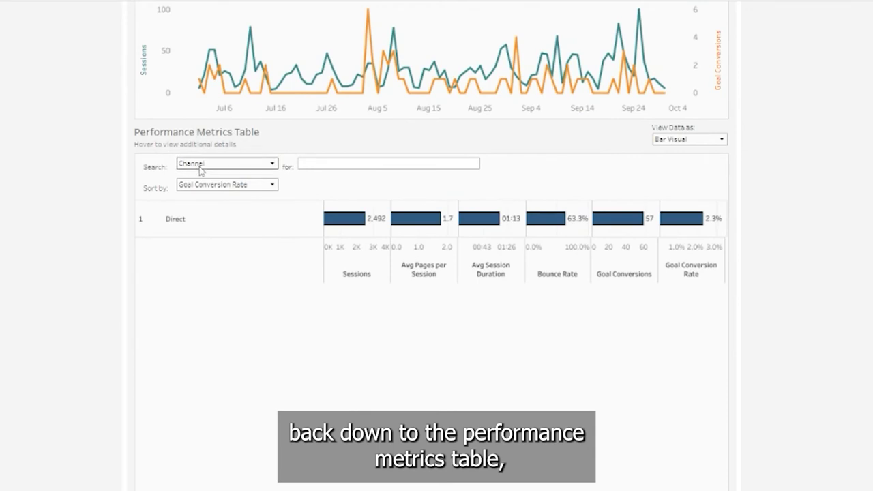
{"action": "left_click", "coordinate": [200, 167]}
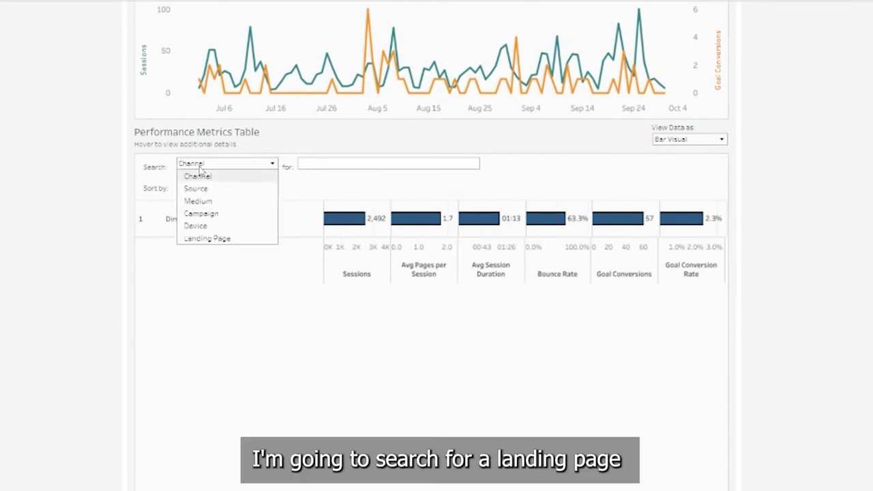
{"action": "left_click", "coordinate": [207, 238]}
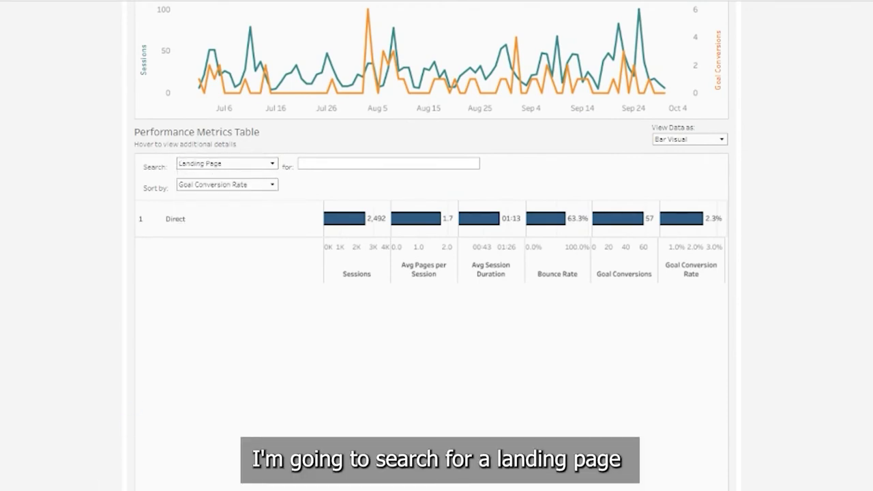
{"action": "left_click", "coordinate": [217, 190]}
{"action": "left_click", "coordinate": [231, 247]}
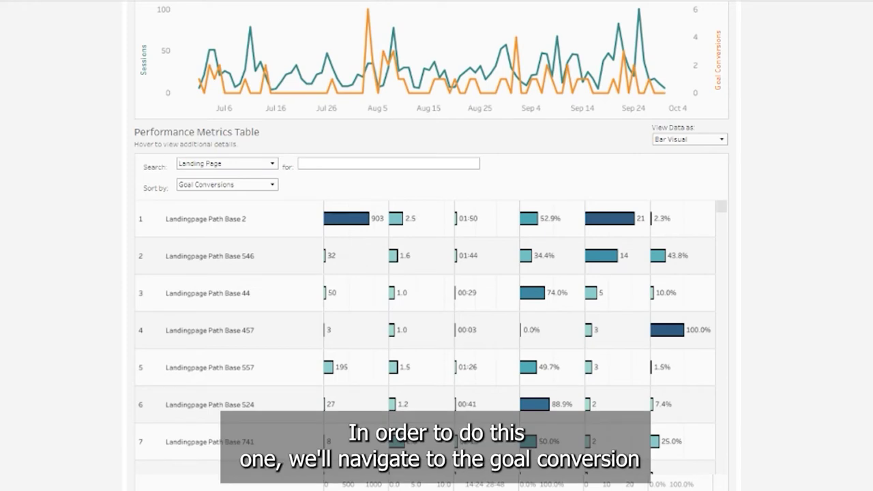
On the Goal Conversion Summary, set Goal 4 to Exclude in the Conversion Breakdown.
{"action": "scroll", "coordinate": [390, 211], "scroll_direction": "up", "scroll_amount": 4}
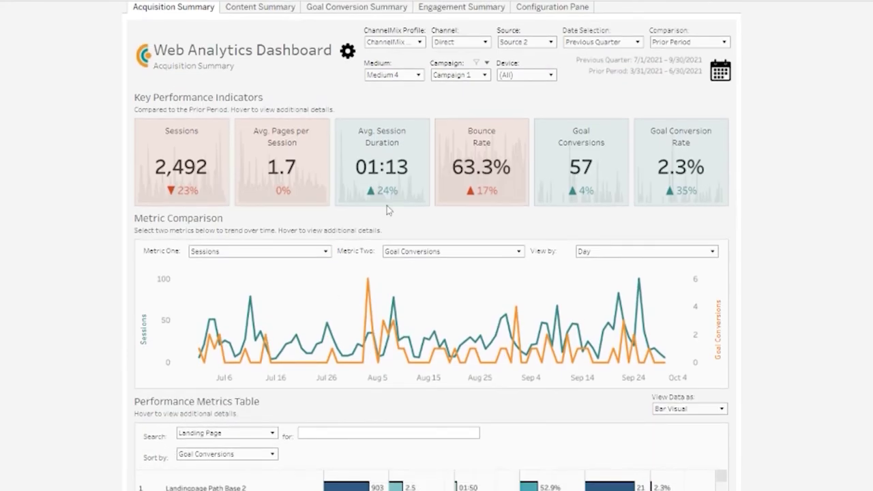
{"action": "left_click", "coordinate": [407, 8]}
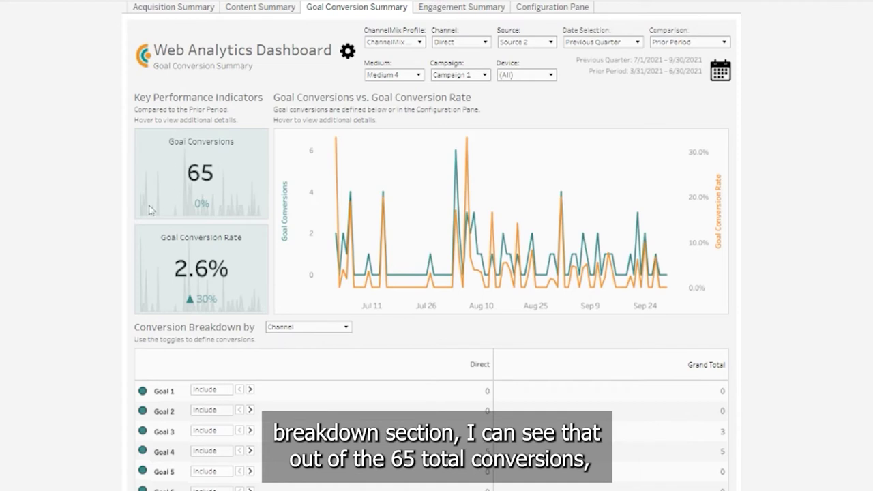
{"action": "scroll", "coordinate": [96, 236], "scroll_direction": "down", "scroll_amount": 4}
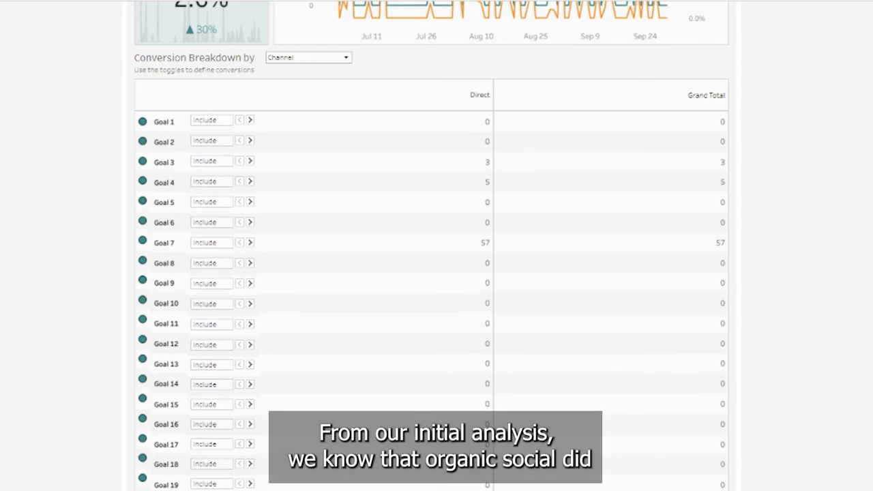
{"action": "left_click", "coordinate": [250, 181]}
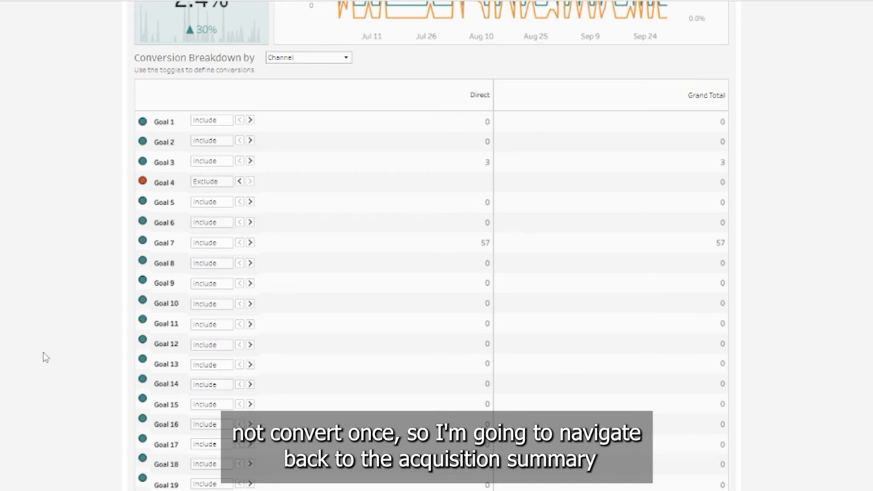
{"action": "scroll", "coordinate": [43, 351], "scroll_direction": "up", "scroll_amount": 4}
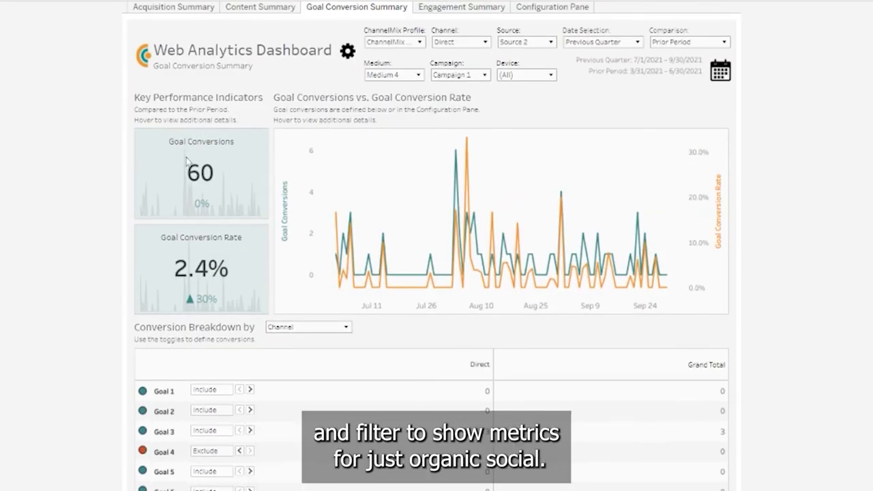
On the Acquisition Summary, change the Channel filter from Direct to Organic Social only.
{"action": "mouse_move", "coordinate": [218, 150]}
{"action": "left_click", "coordinate": [162, 7]}
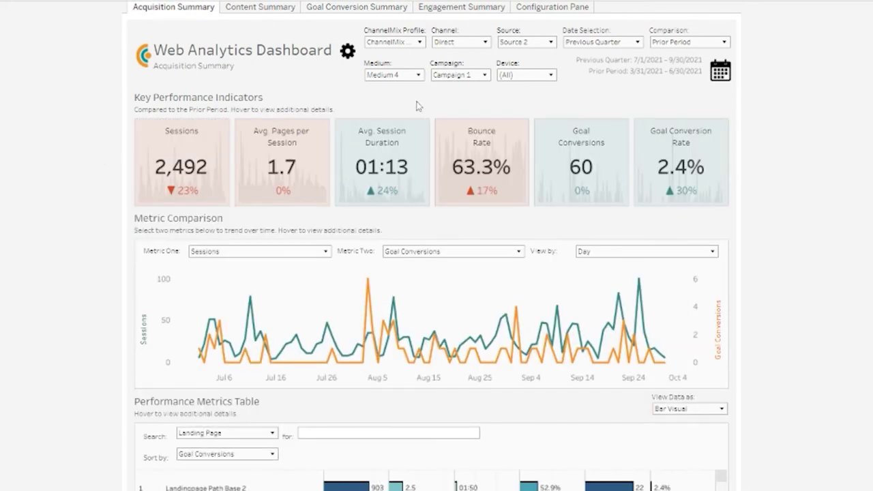
{"action": "left_click", "coordinate": [446, 43]}
{"action": "left_click", "coordinate": [439, 80]}
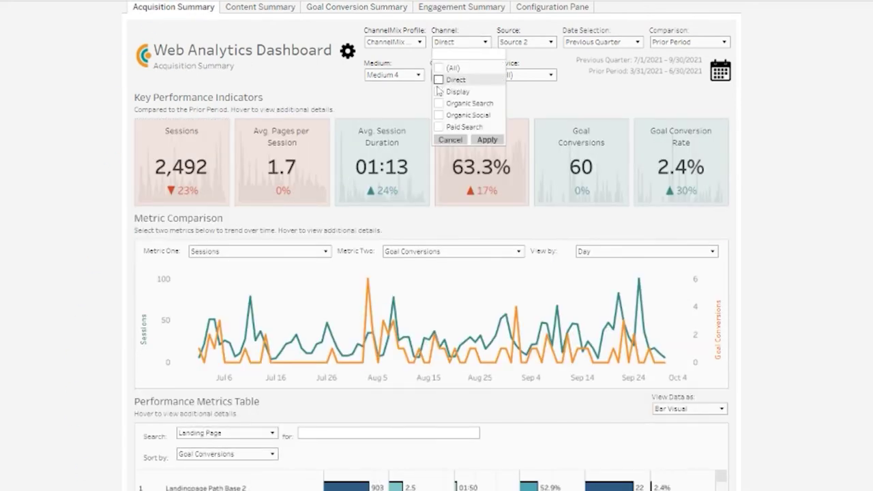
{"action": "left_click", "coordinate": [438, 115]}
{"action": "left_click", "coordinate": [485, 140]}
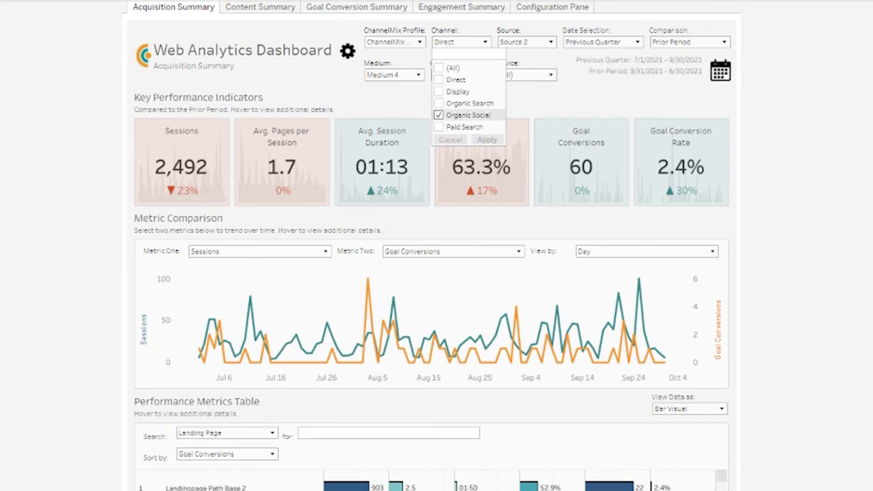
Sort the landing-page table by Sessions.
{"action": "scroll", "coordinate": [81, 381], "scroll_direction": "down", "scroll_amount": 5}
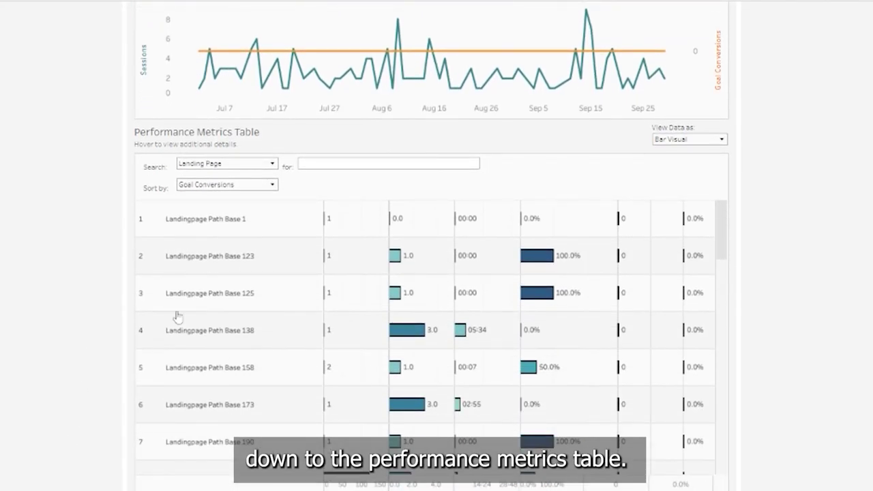
{"action": "left_click", "coordinate": [266, 185]}
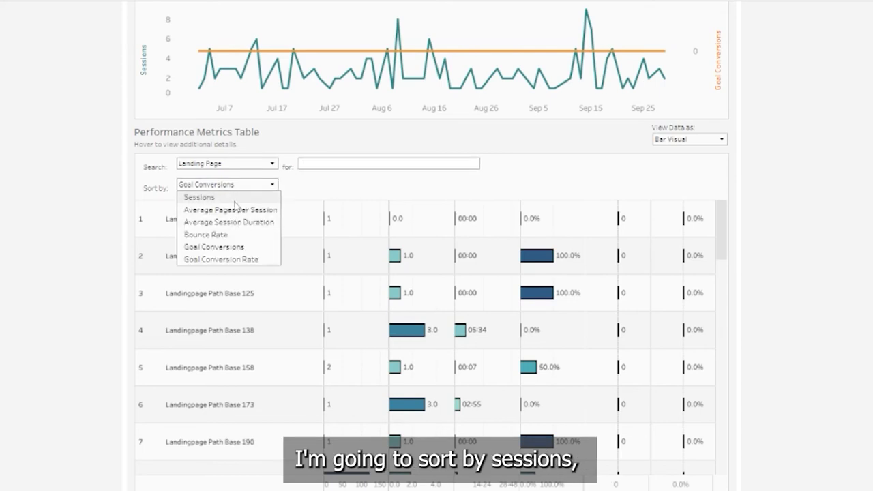
{"action": "left_click", "coordinate": [232, 198]}
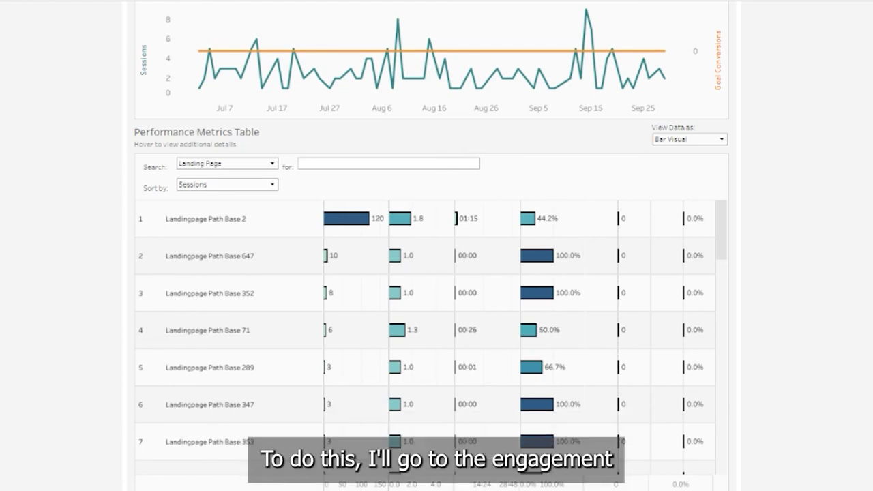
Switch to the Engagement Summary dashboard with Organic Social still filtered.
{"action": "scroll", "coordinate": [101, 407], "scroll_direction": "up", "scroll_amount": 5}
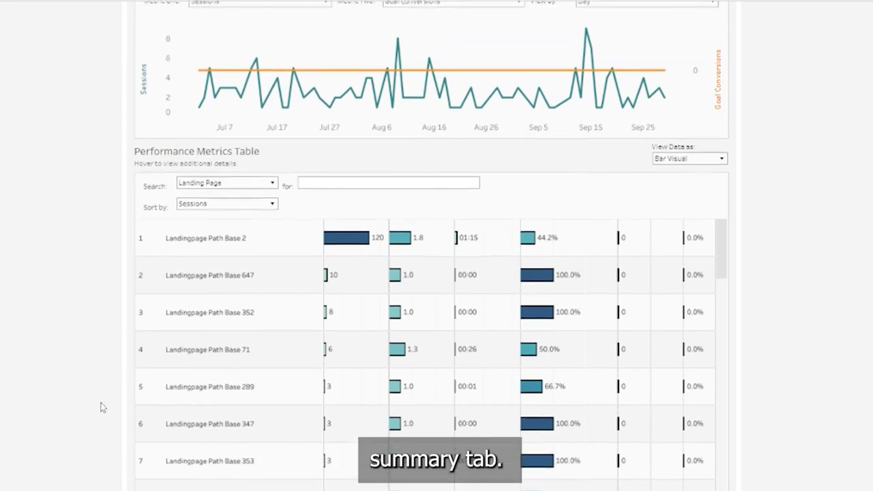
{"action": "left_click", "coordinate": [463, 10]}
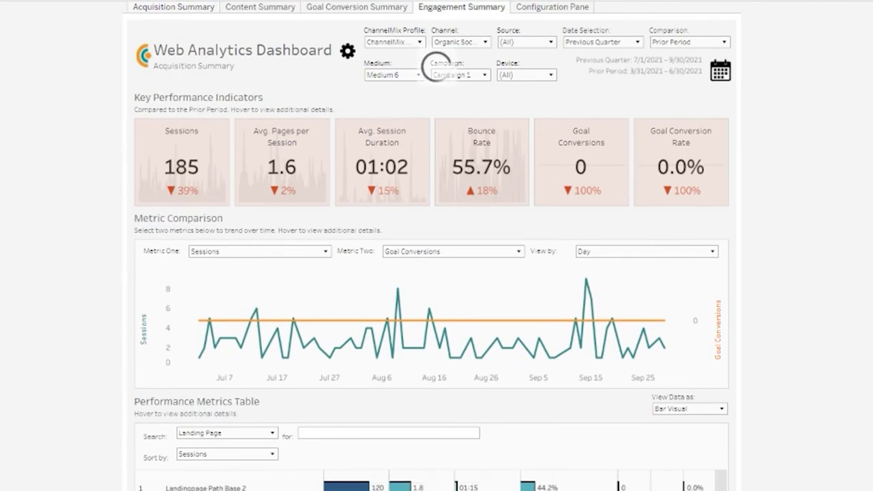